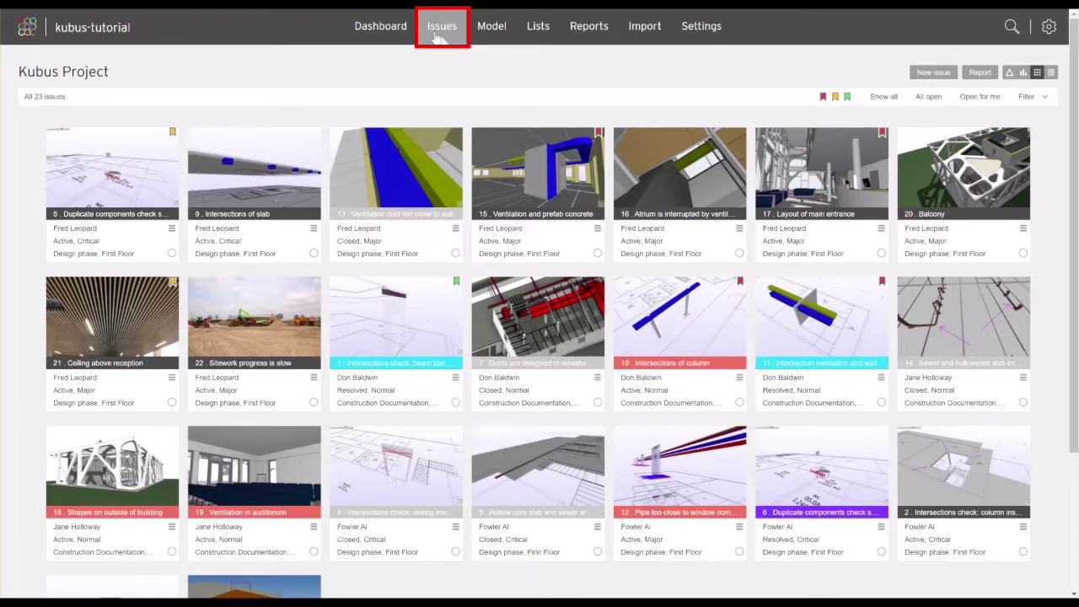
# - Cycle through the list, thumbnail, statistics and changes views, ending on the table list of 23 issues
pyautogui.click(1051, 74)
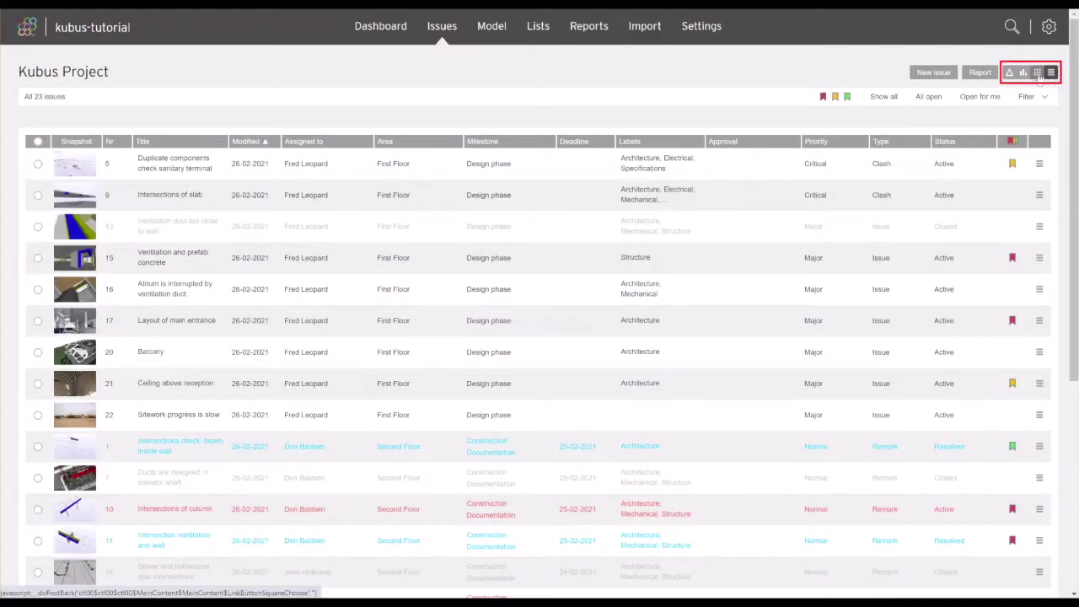
pyautogui.click(1037, 74)
pyautogui.click(1022, 72)
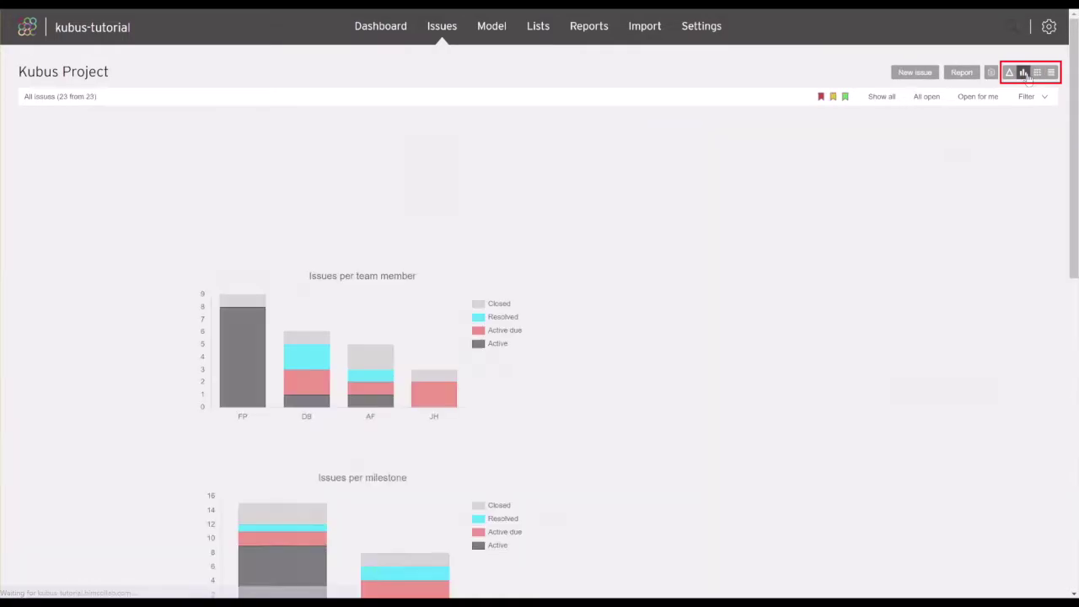
pyautogui.click(1010, 74)
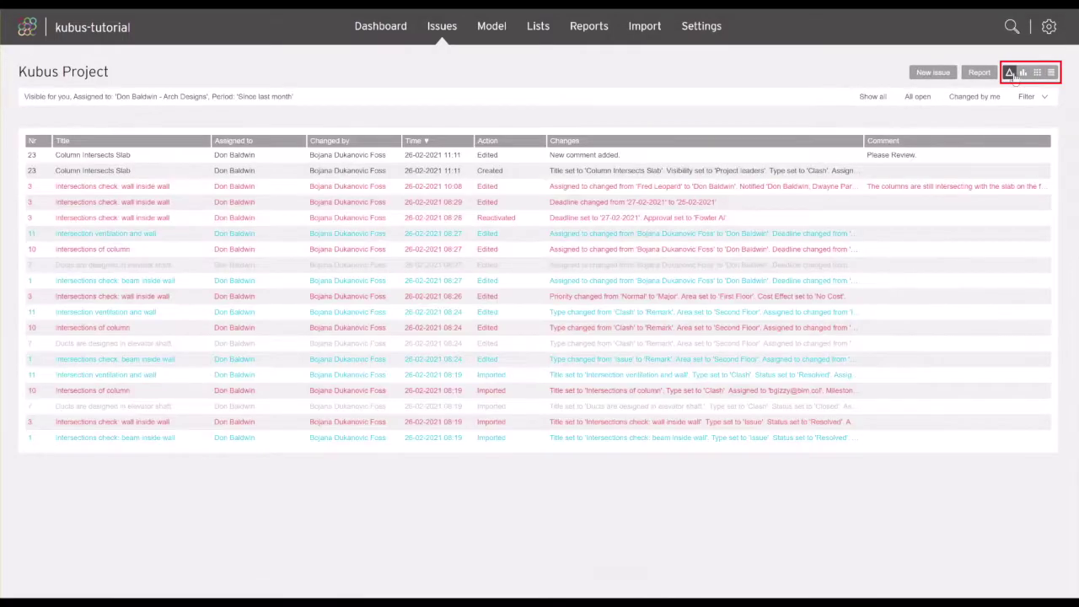
pyautogui.click(1052, 73)
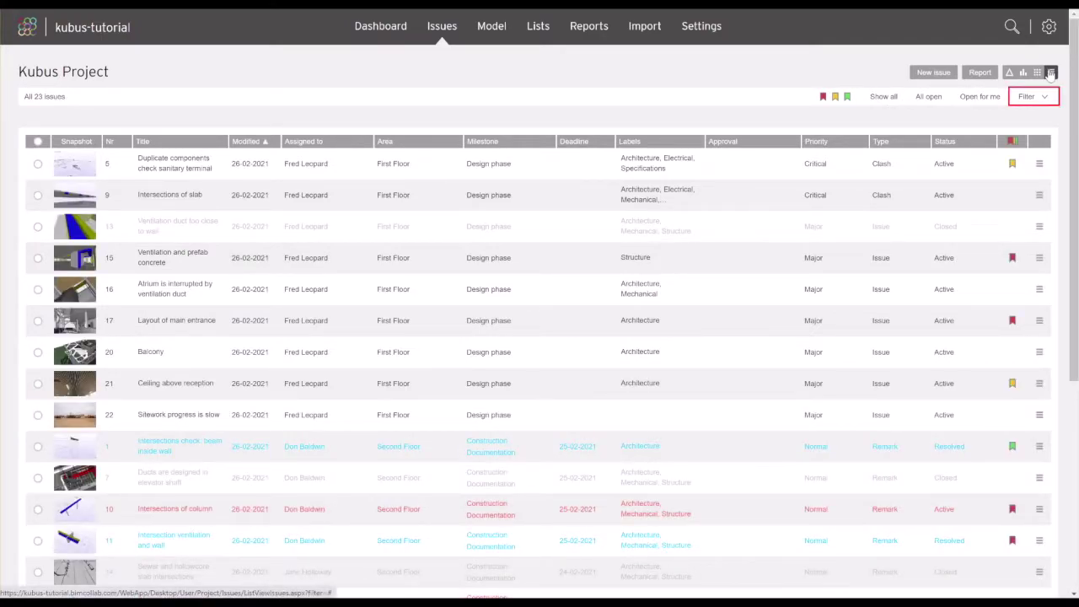
# - Filter the issues to those assigned to the Arch Designs team member
pyautogui.click(1029, 97)
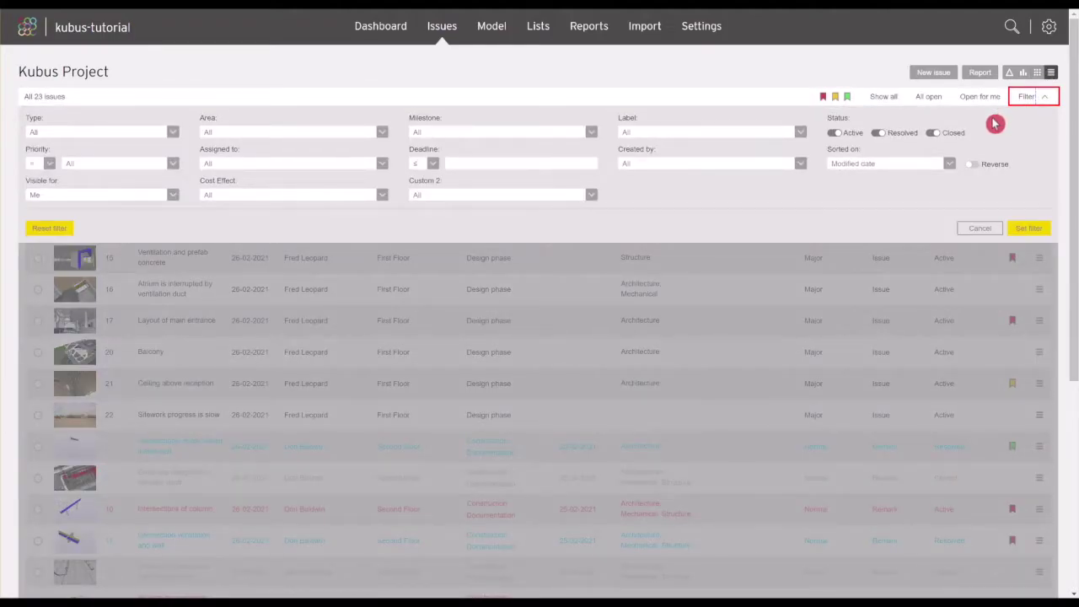
pyautogui.click(386, 172)
pyautogui.scroll(-5, 367, 245)
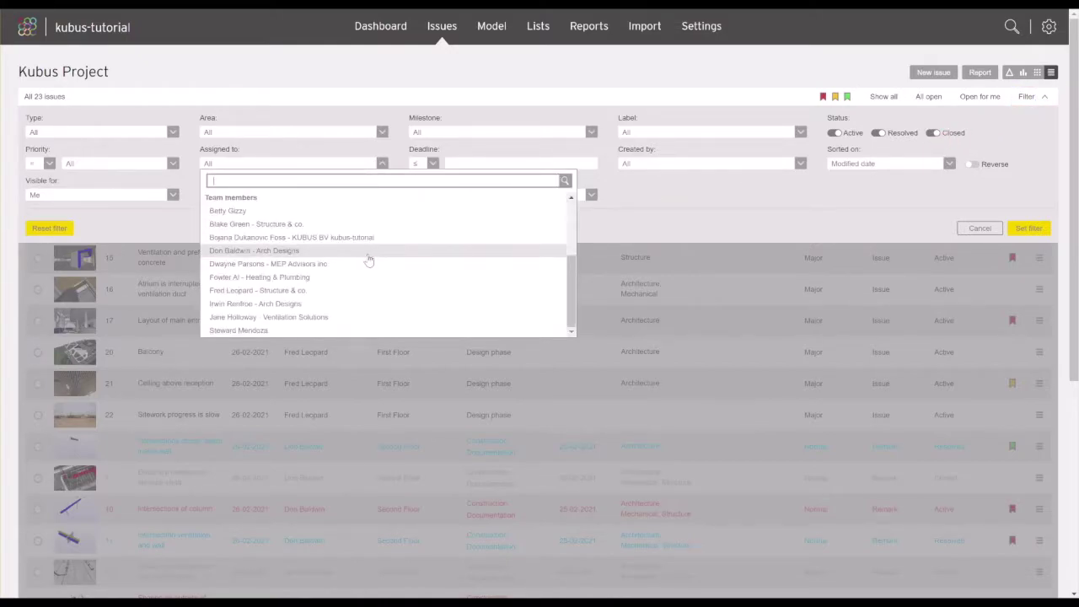
pyautogui.click(339, 252)
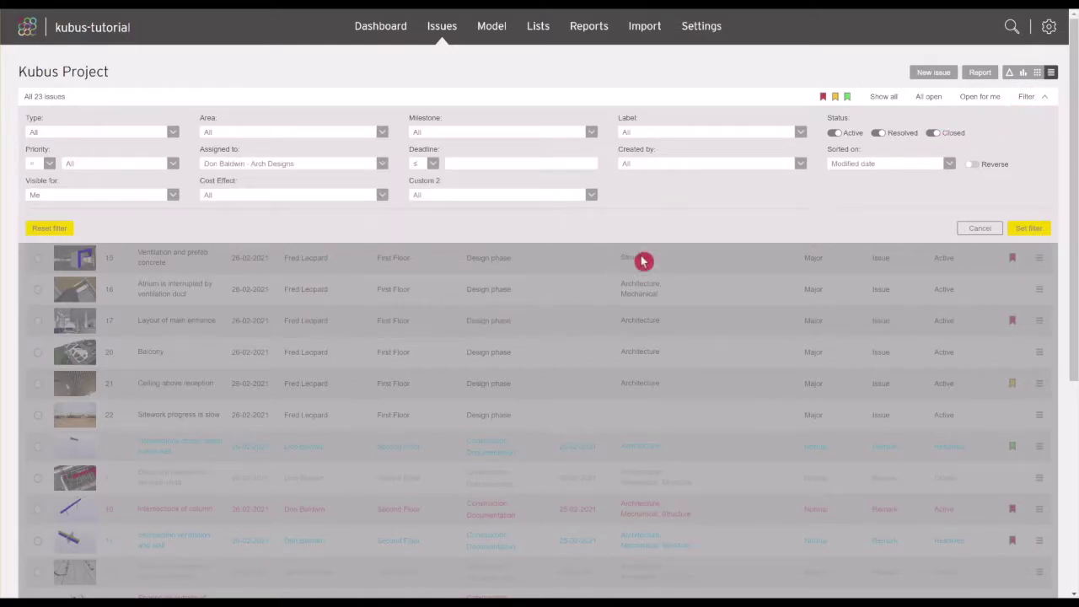
pyautogui.click(1054, 227)
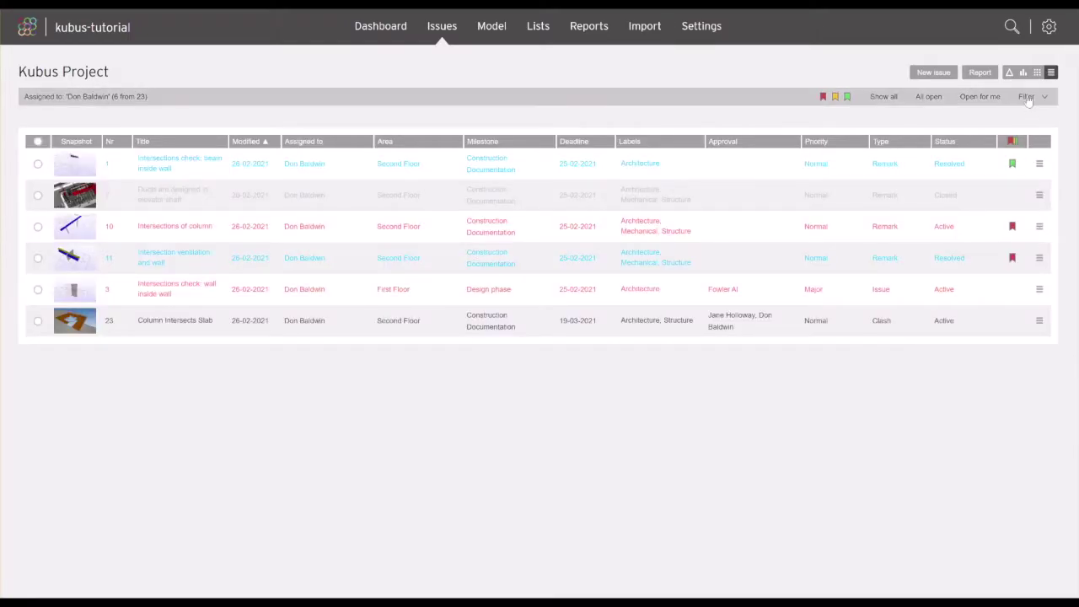
# - Add a deadline filter limiting issues to 28 February 2021 or earlier
pyautogui.click(1026, 96)
pyautogui.click(462, 162)
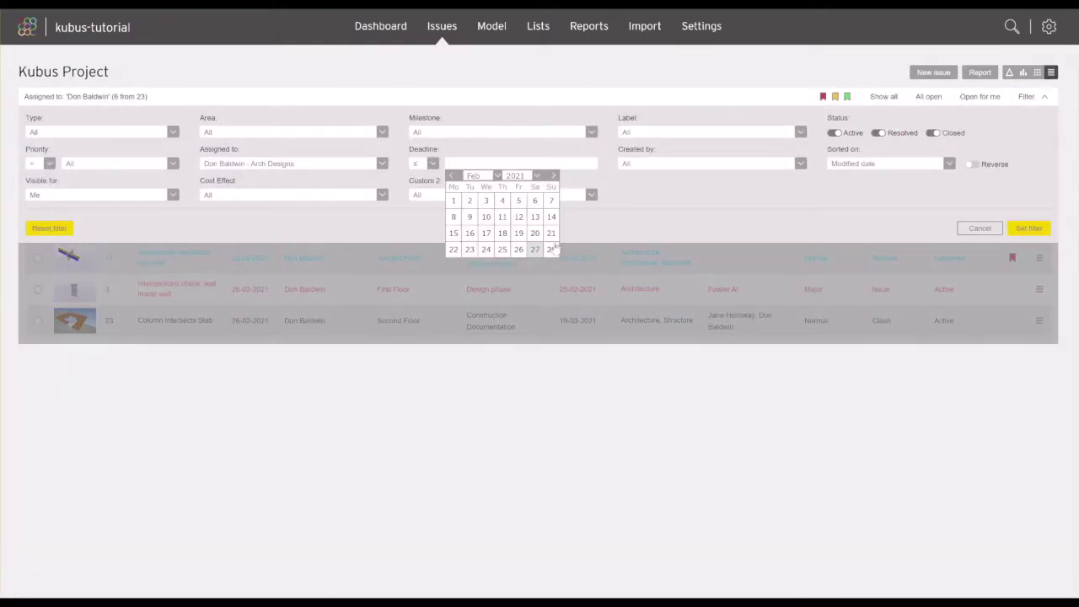
pyautogui.click(550, 248)
pyautogui.click(1016, 230)
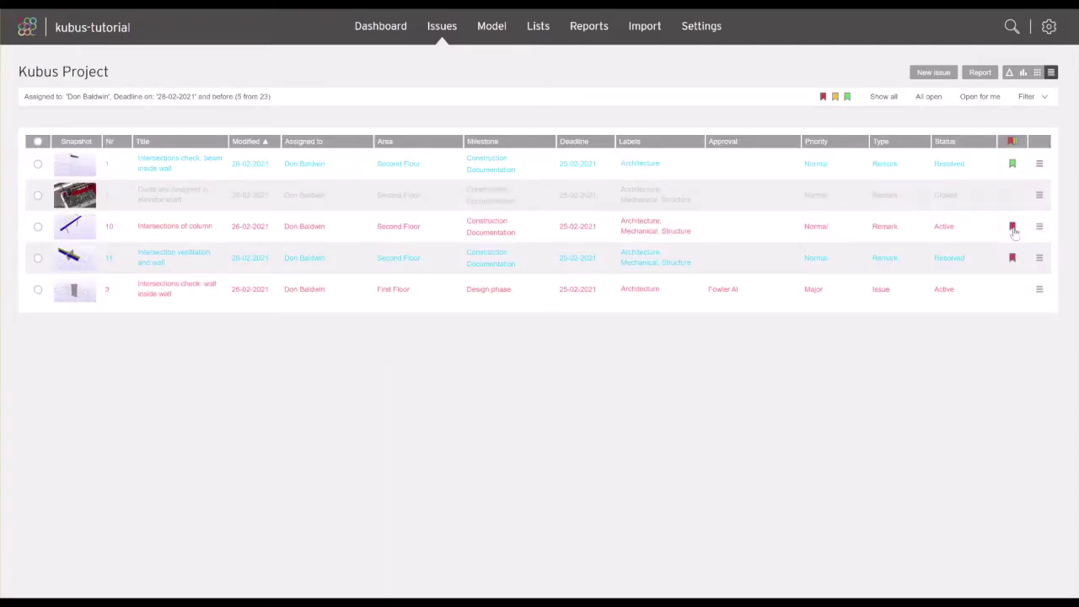
# - Sort the five filtered issues by Title ascending instead of Modified date
pyautogui.click(239, 144)
pyautogui.click(192, 144)
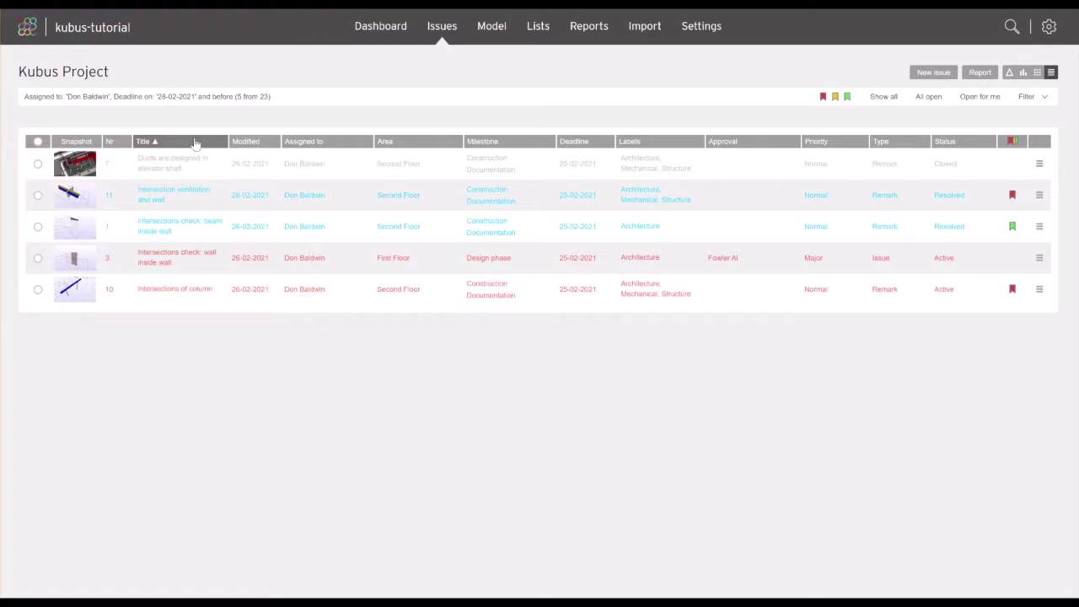
pyautogui.click(1022, 96)
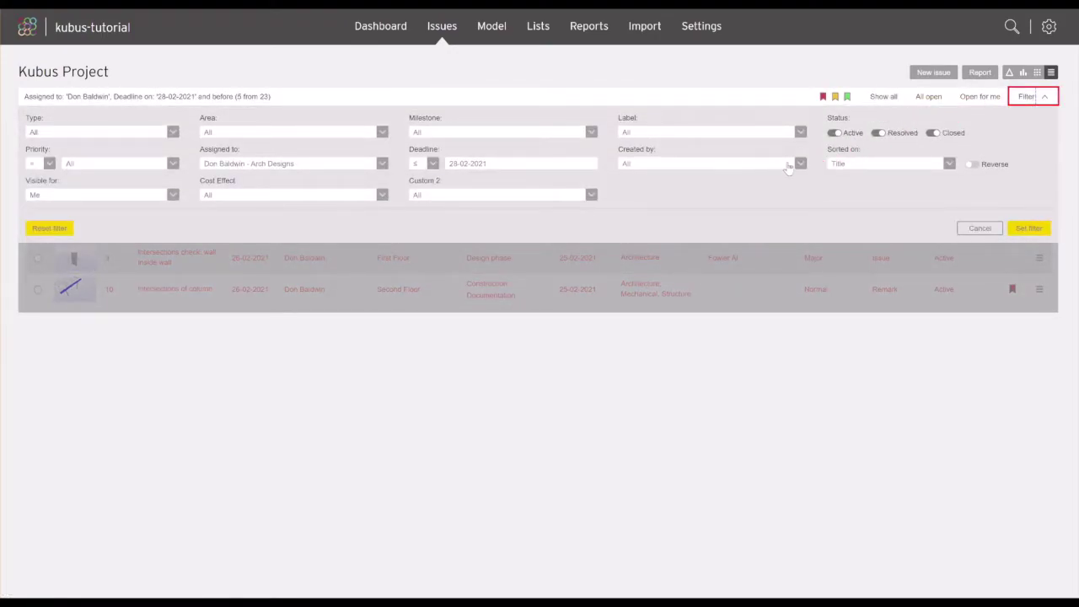
# - Reset the filter settings and show all 23 issues again
pyautogui.click(54, 229)
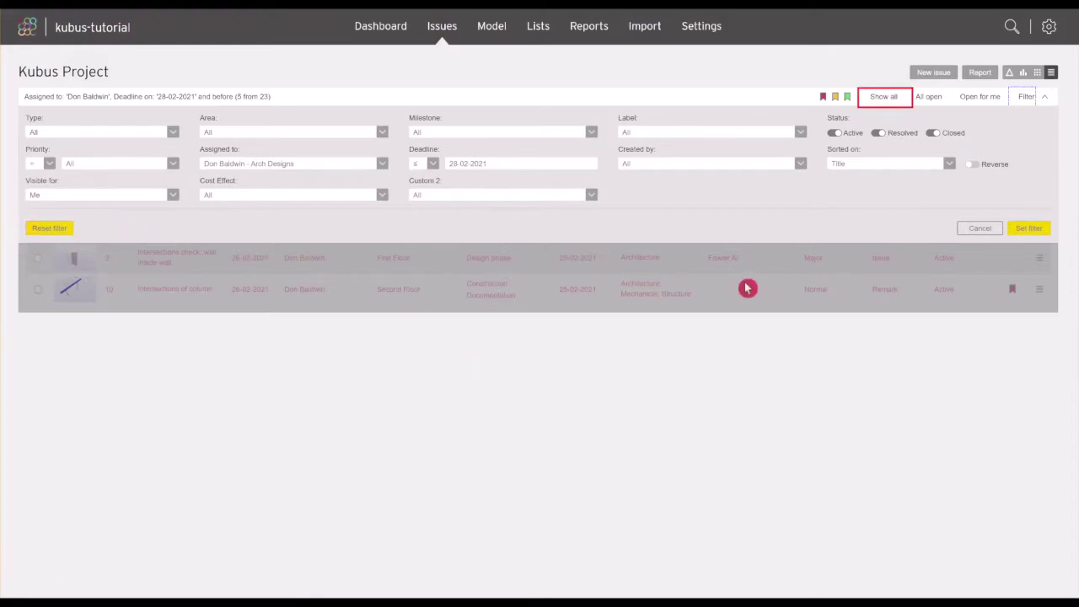
pyautogui.click(885, 97)
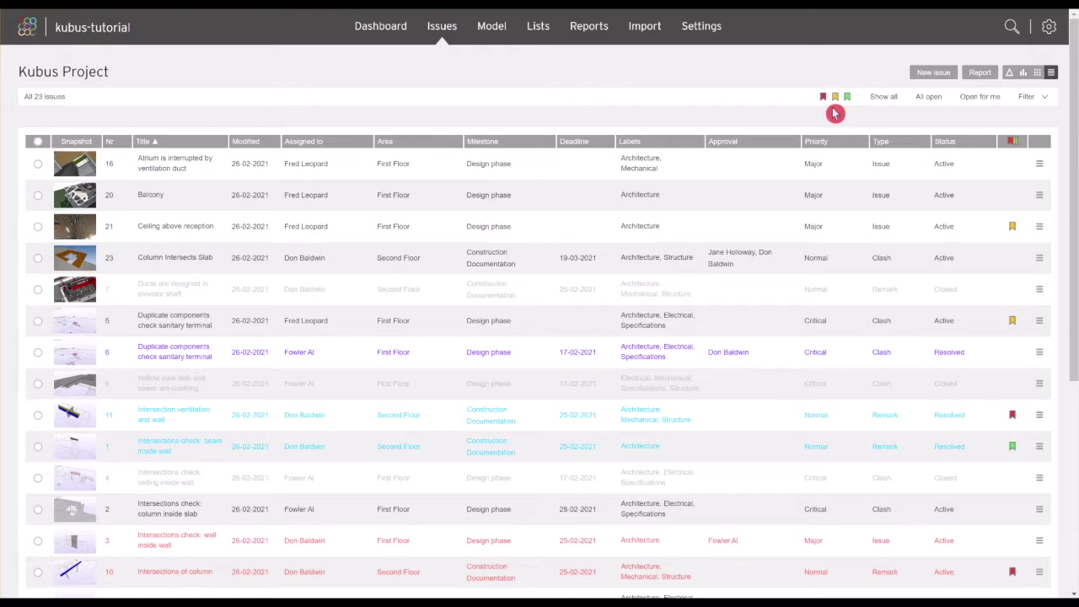
# - Flag issue 16 as a red favourite and list only the red favourites
pyautogui.click(1040, 163)
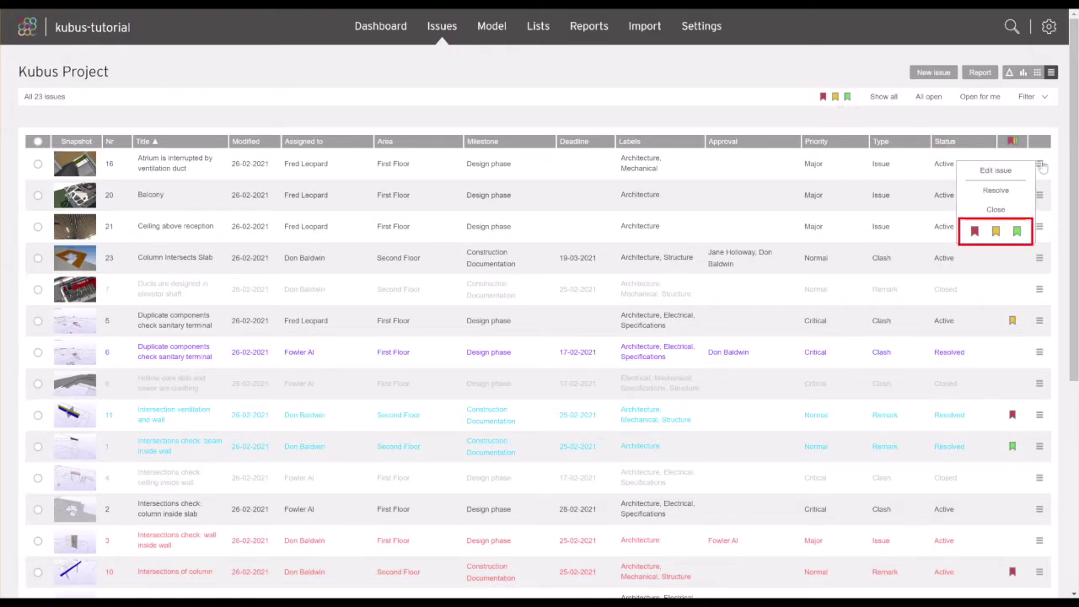
pyautogui.click(974, 232)
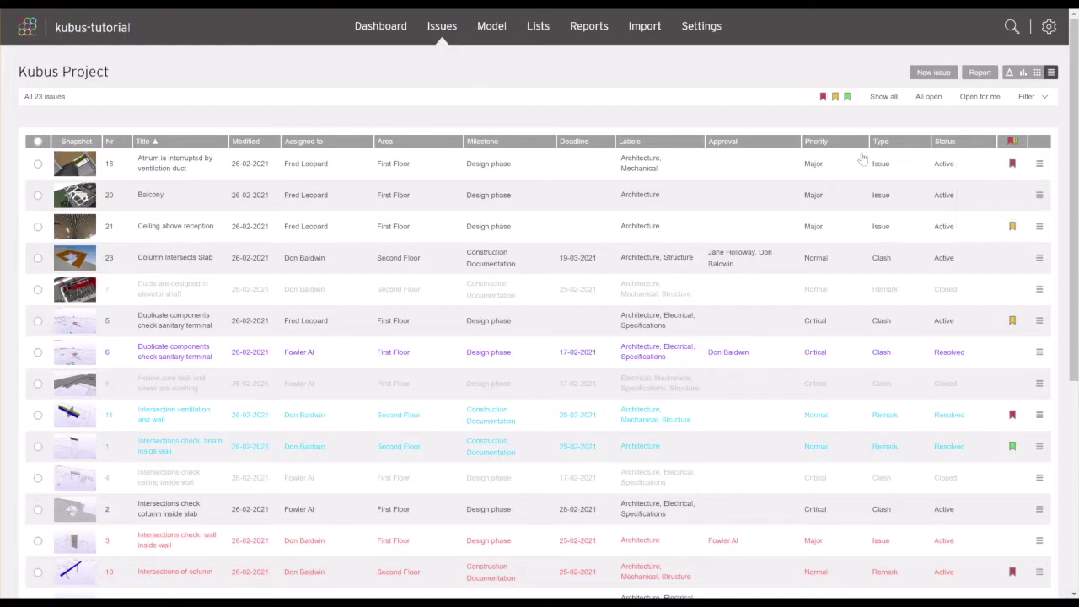
pyautogui.click(824, 98)
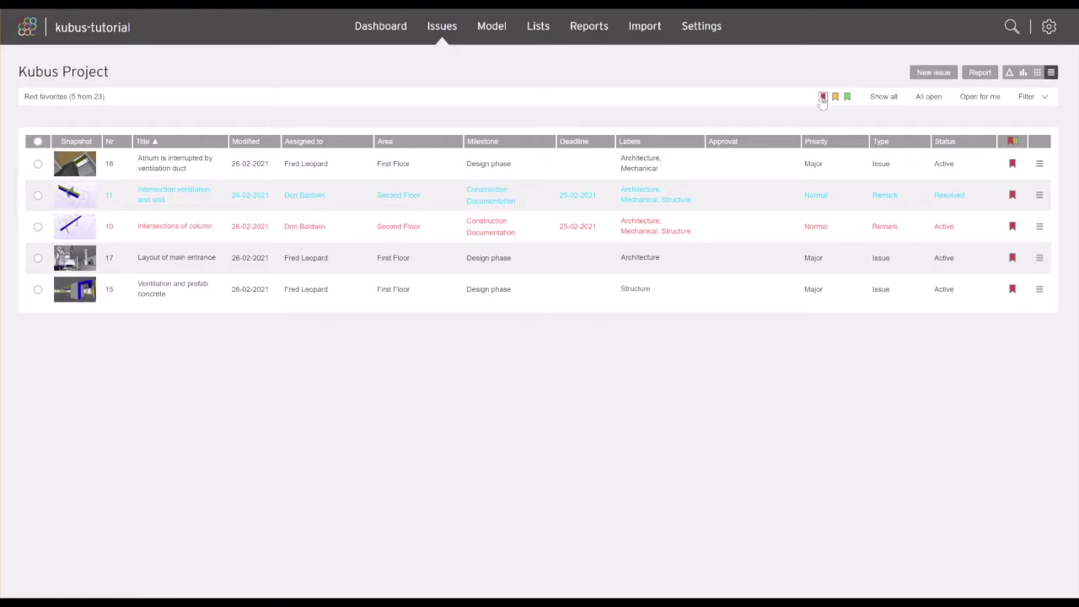
# - Turn off the red favourites filter to list all 23 issues
pyautogui.click(823, 96)
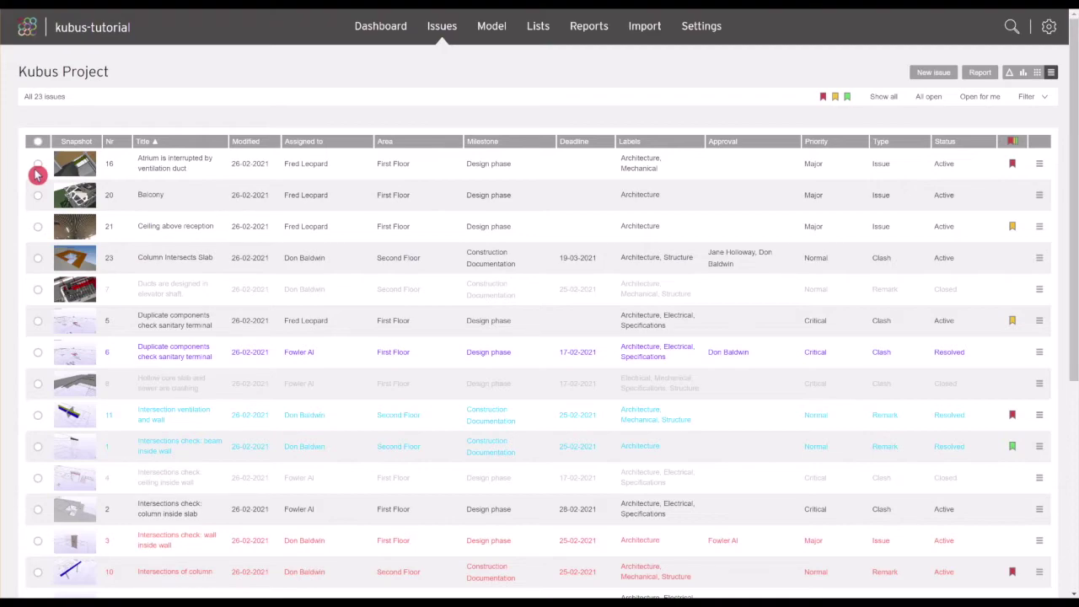
# - Switch to the thumbnail grid and select issues 21, 23 and 5 for bulk editing
pyautogui.click(37, 166)
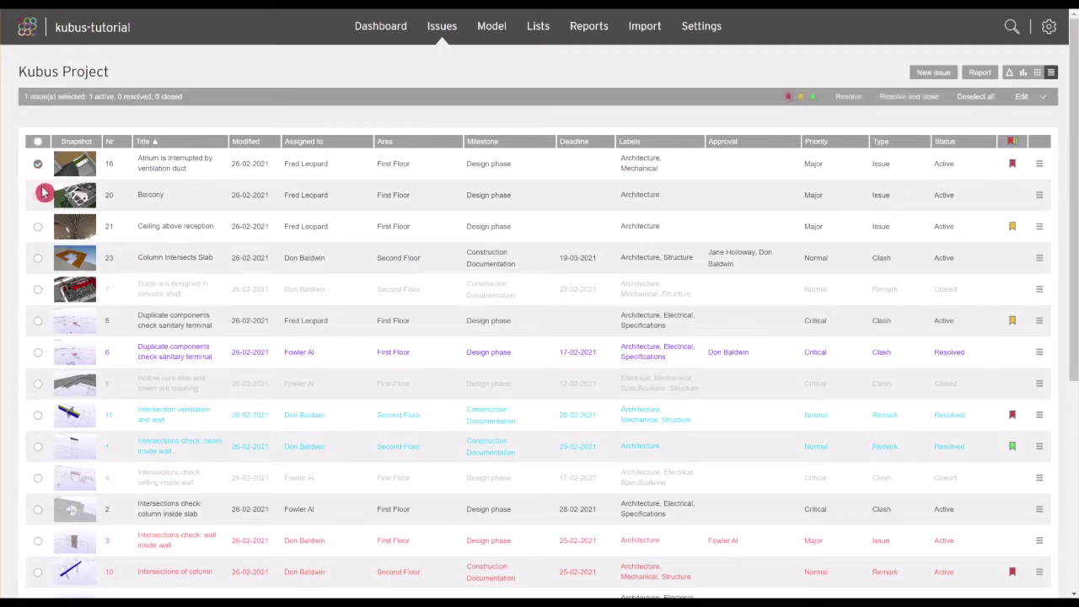
pyautogui.click(37, 141)
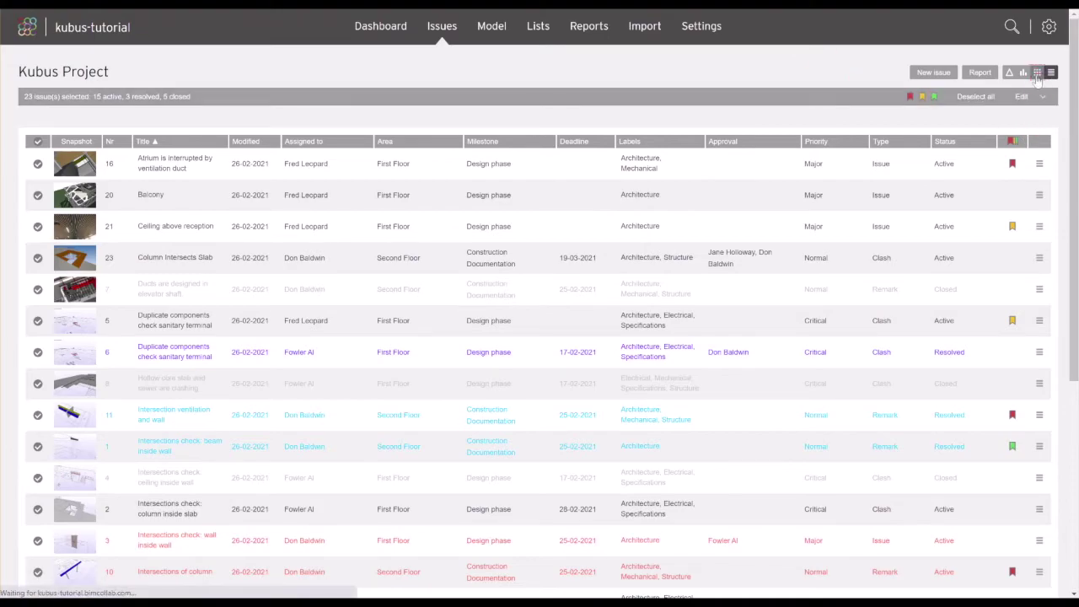
pyautogui.click(1037, 72)
pyautogui.click(455, 253)
pyautogui.click(597, 253)
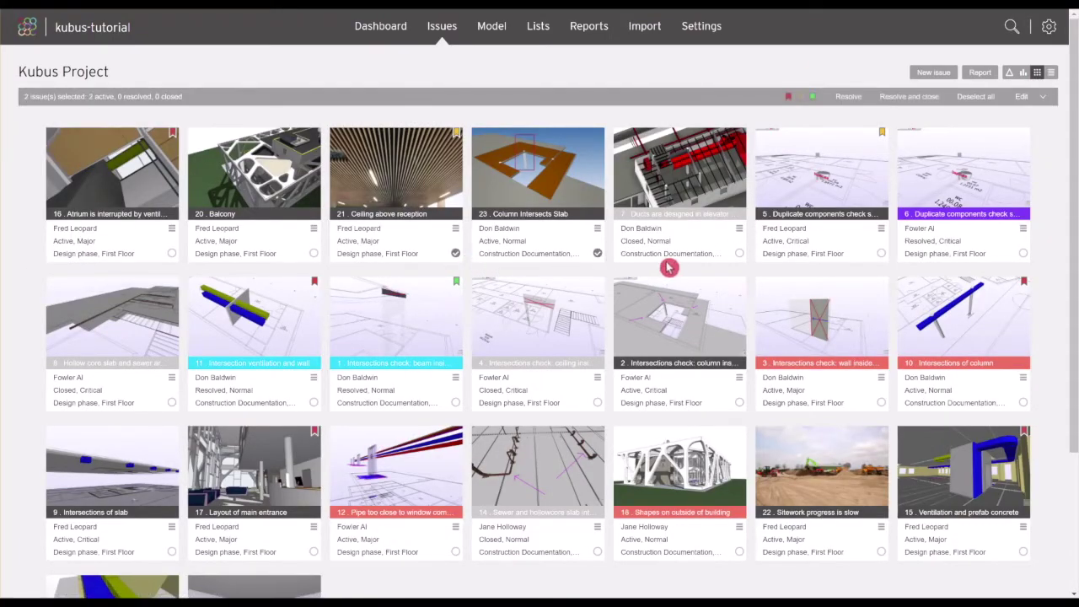
pyautogui.click(881, 255)
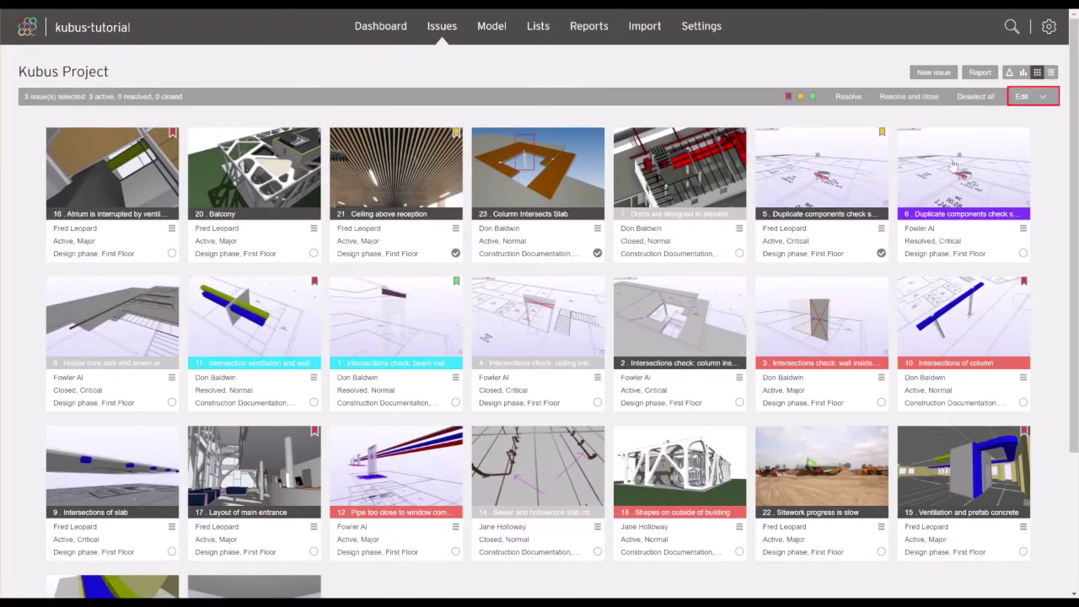
# - Bulk-assign them to Heating & Plumbing, add the Arch Designs approver, comment 'Please review ASAP', and resolve
pyautogui.click(1022, 97)
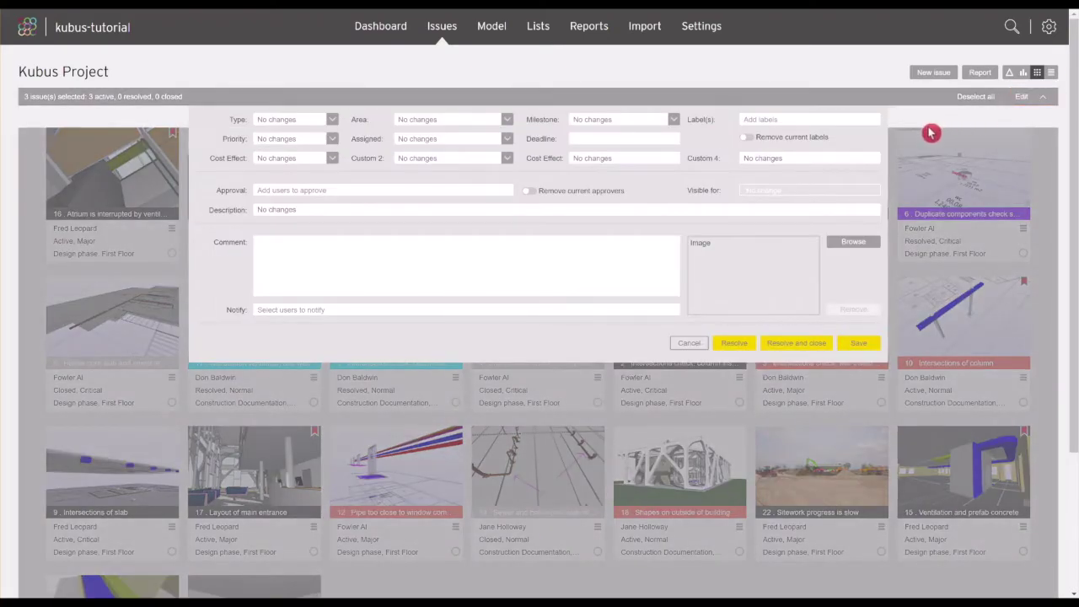
pyautogui.click(507, 139)
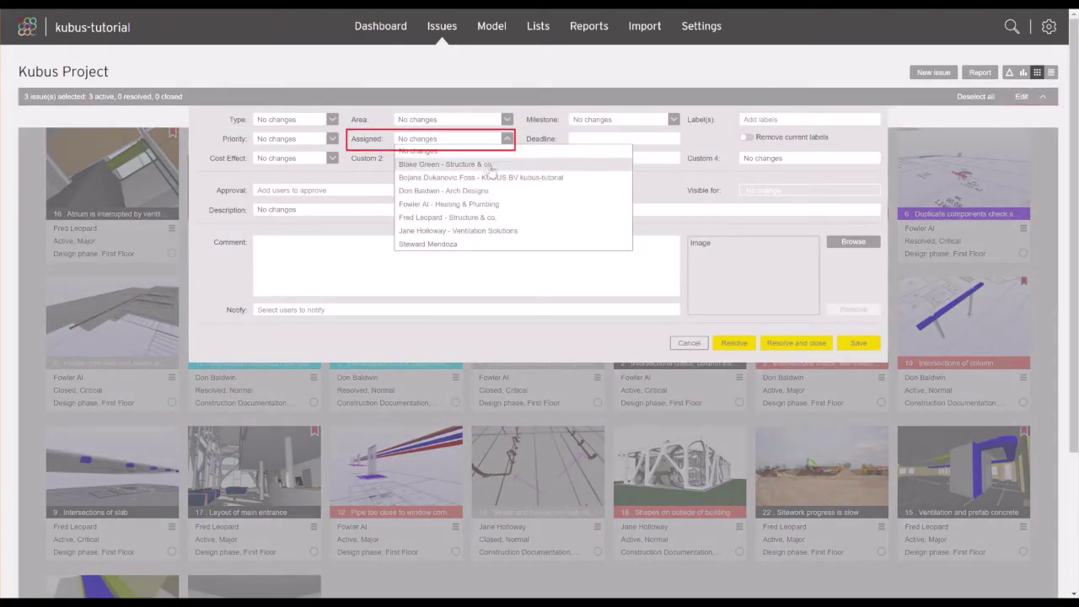
pyautogui.click(438, 192)
pyautogui.click(439, 189)
pyautogui.click(430, 241)
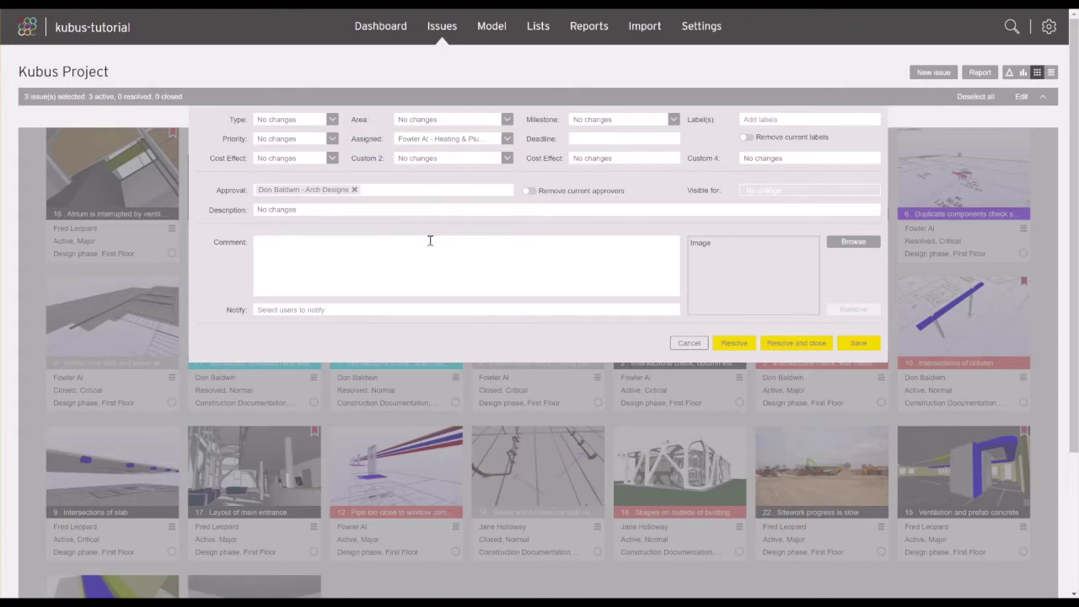
pyautogui.write('Please review ASAP')
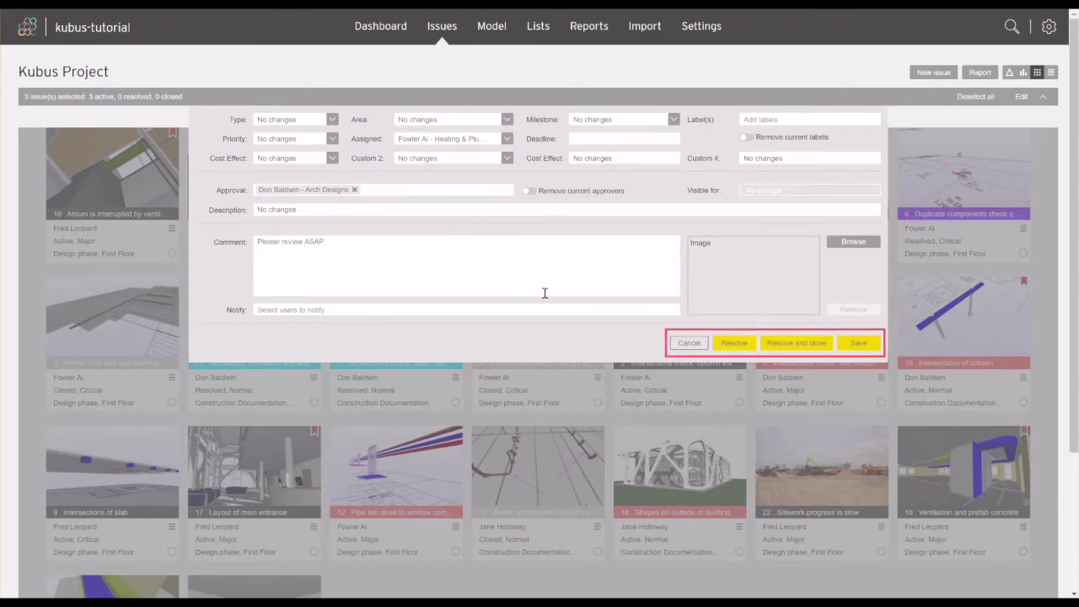
pyautogui.click(734, 343)
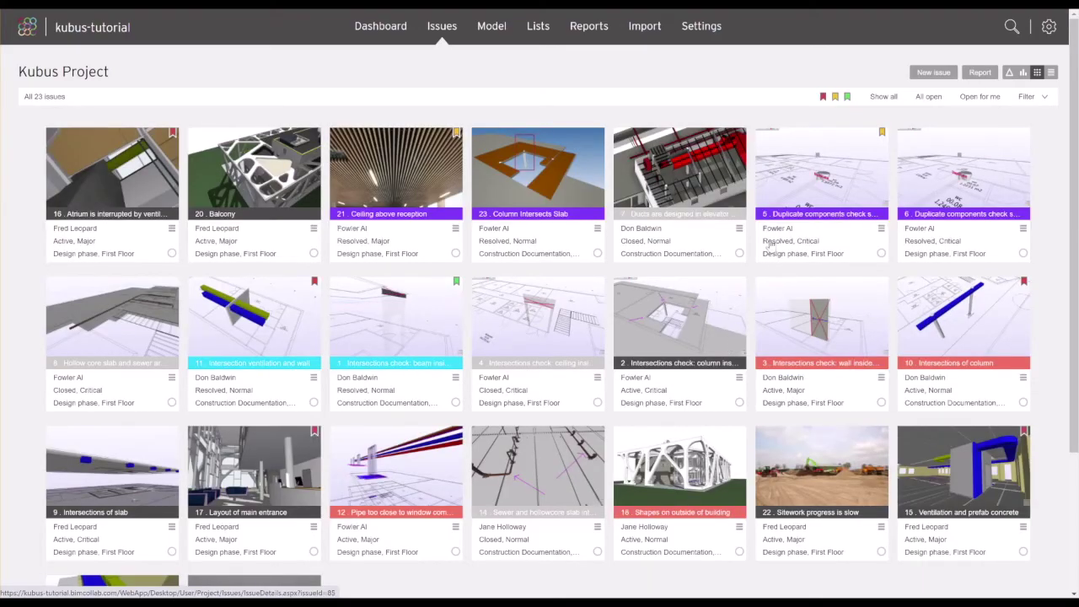
# - Select issues 23 and 7 and flag both as red favourites
pyautogui.click(597, 253)
pyautogui.click(739, 253)
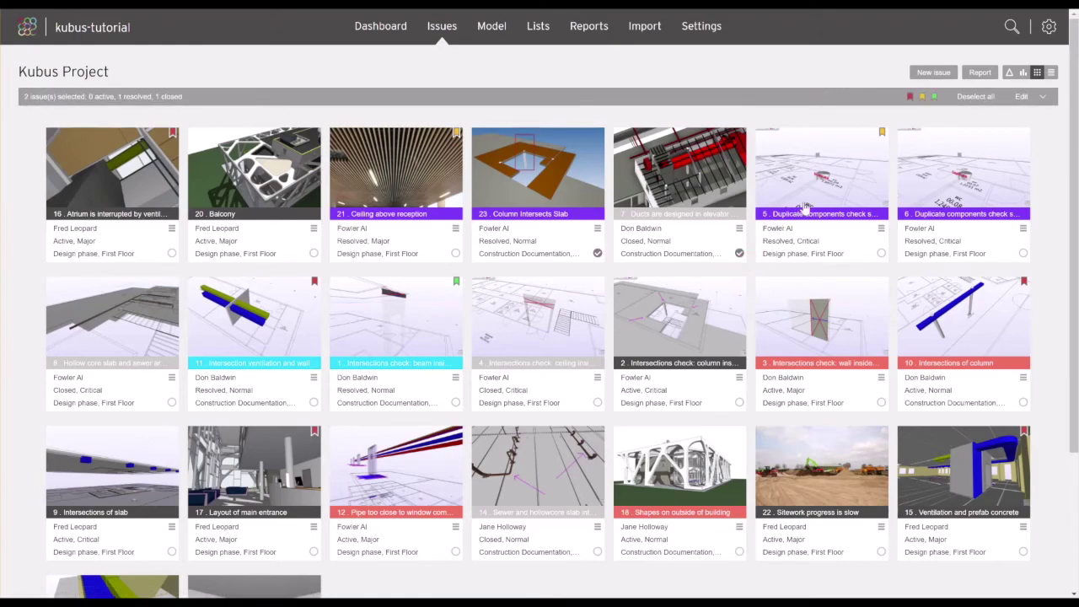
pyautogui.click(911, 97)
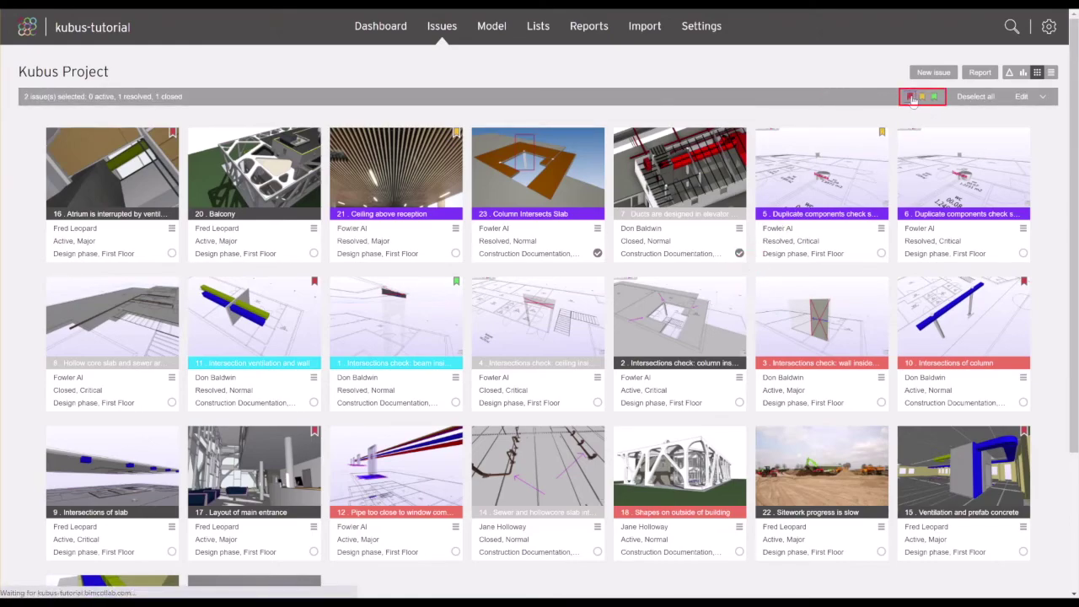